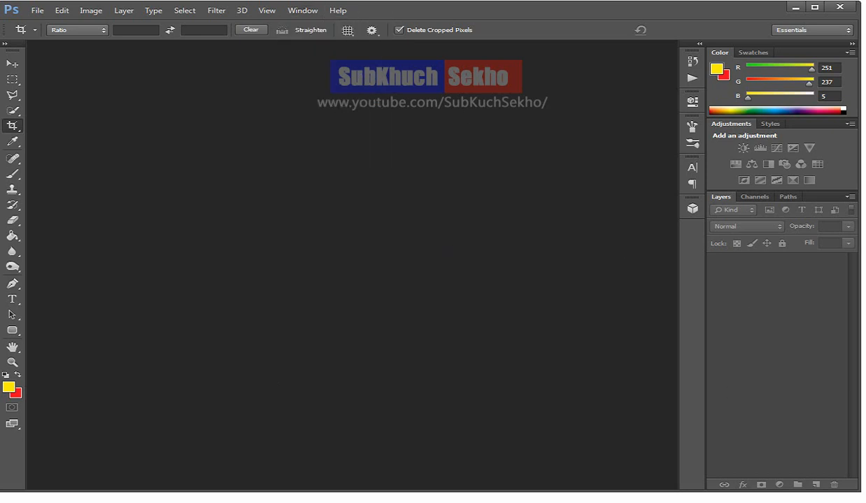
Step: Open the Desert image from the Sample Pictures folder of the Pictures library
click(38, 10)
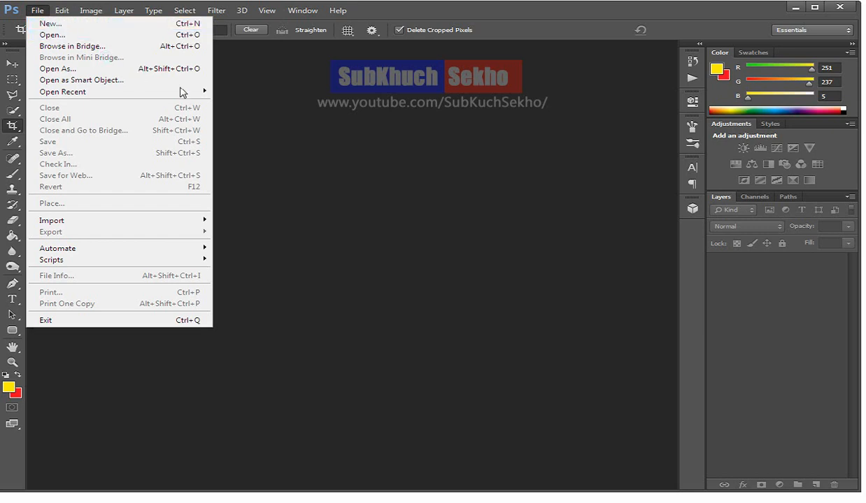
key(ctrl+o)
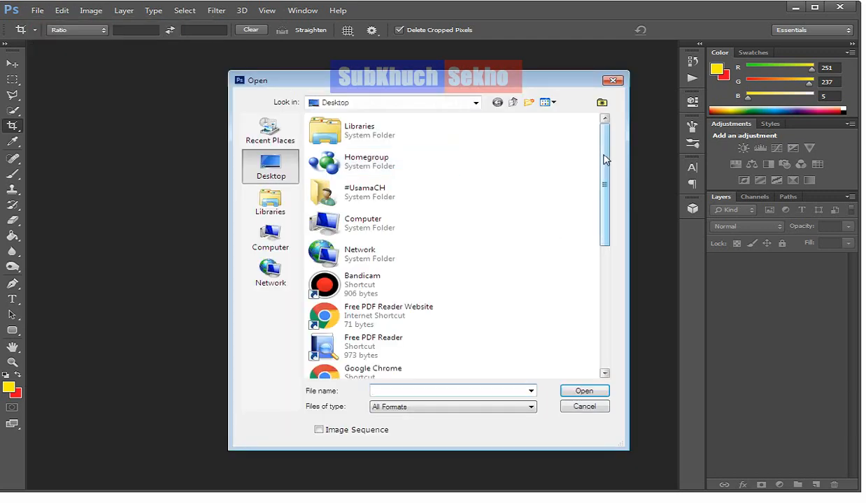
drag(605, 159, 599, 297)
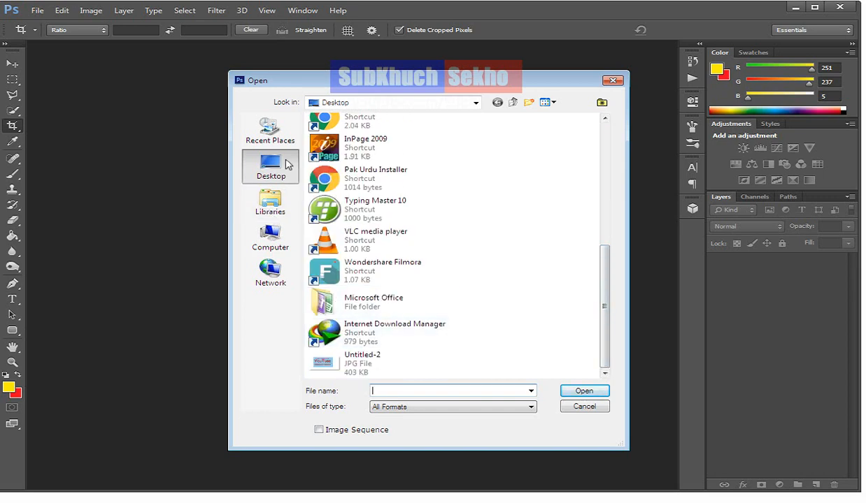
click(278, 208)
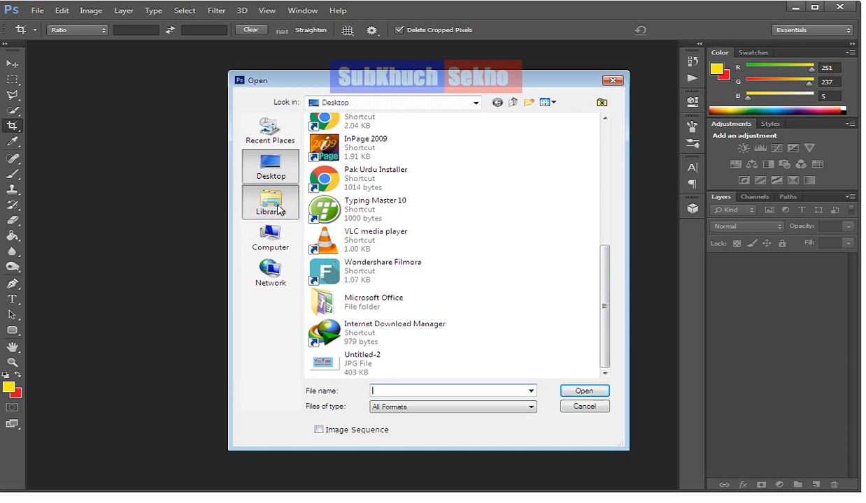
click(371, 164)
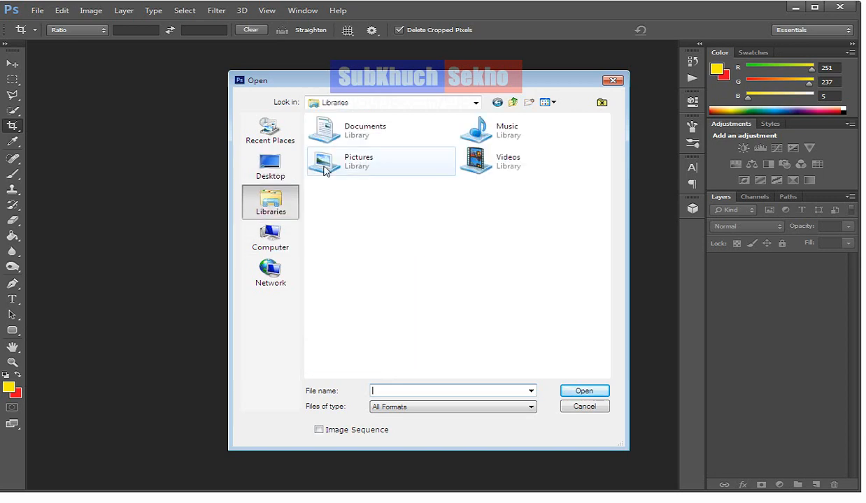
double_click(383, 179)
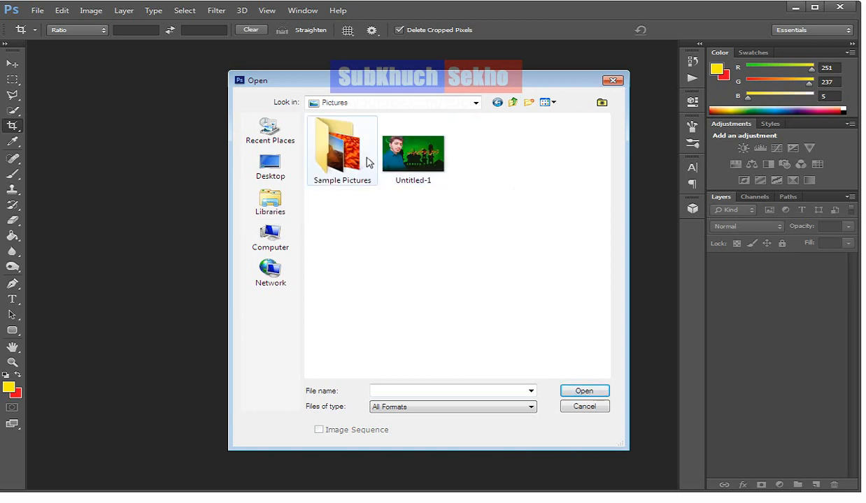
click(344, 162)
double_click(353, 160)
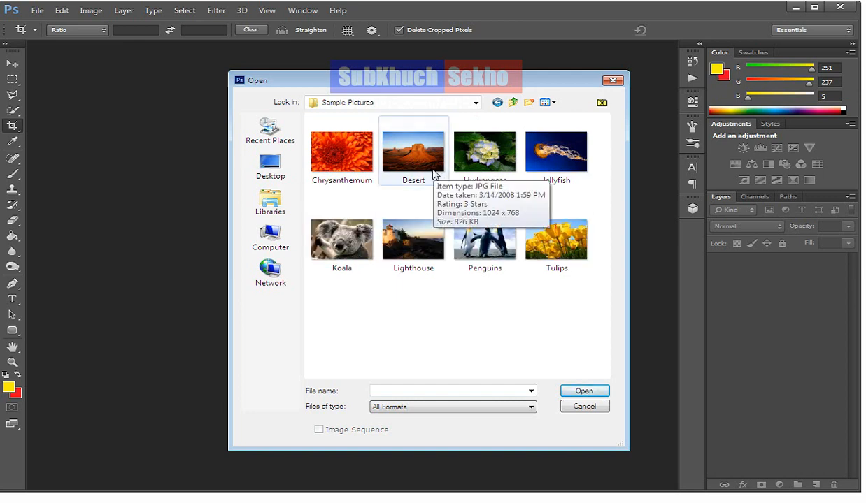
click(431, 170)
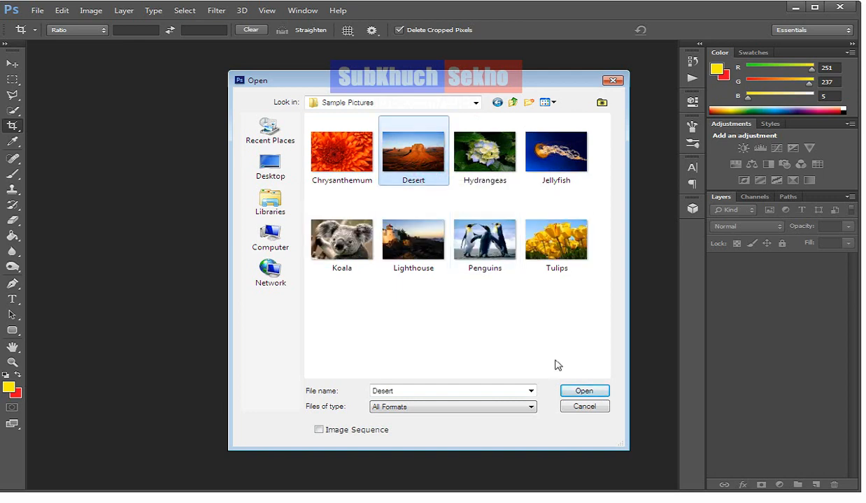
click(581, 389)
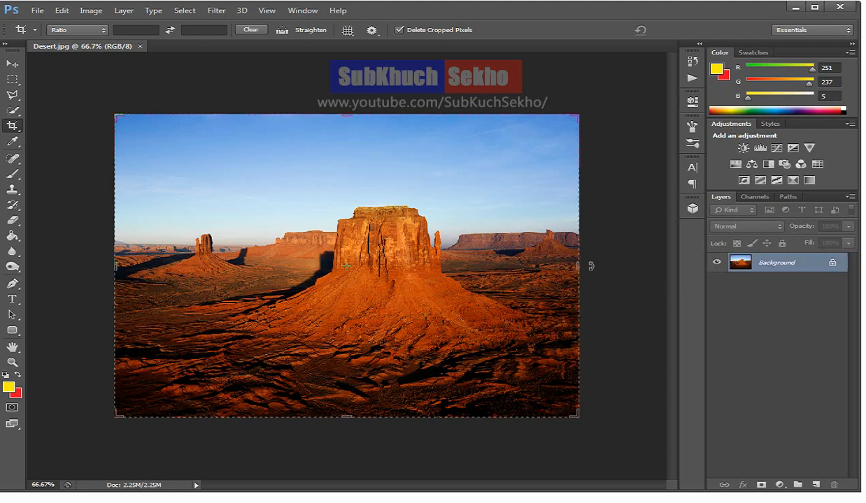
Step: Add a new blank layer above the Background layer of the desert image
click(783, 413)
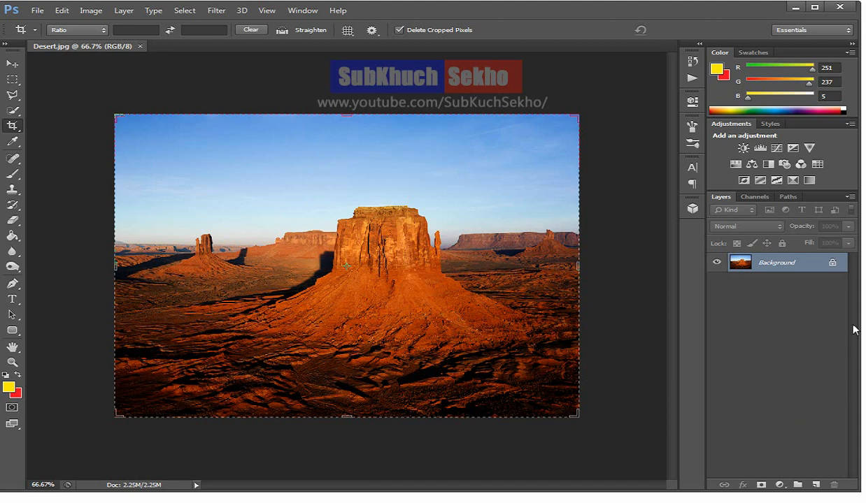
click(817, 486)
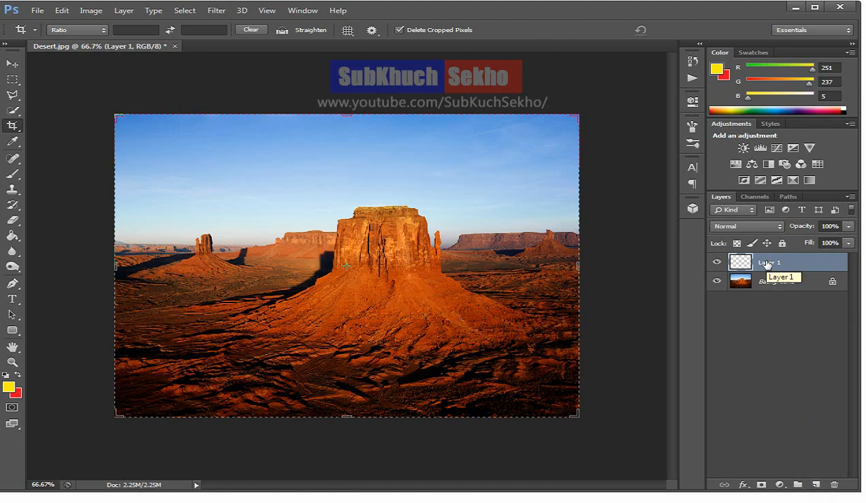
right_click(768, 265)
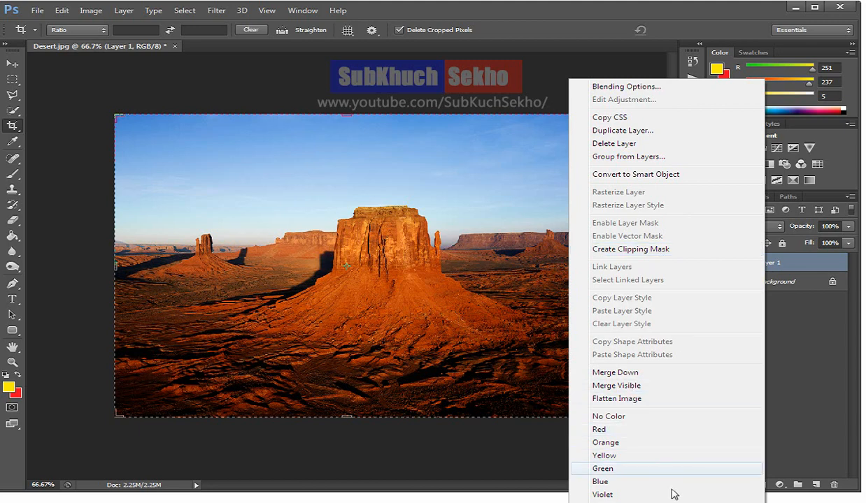
click(796, 360)
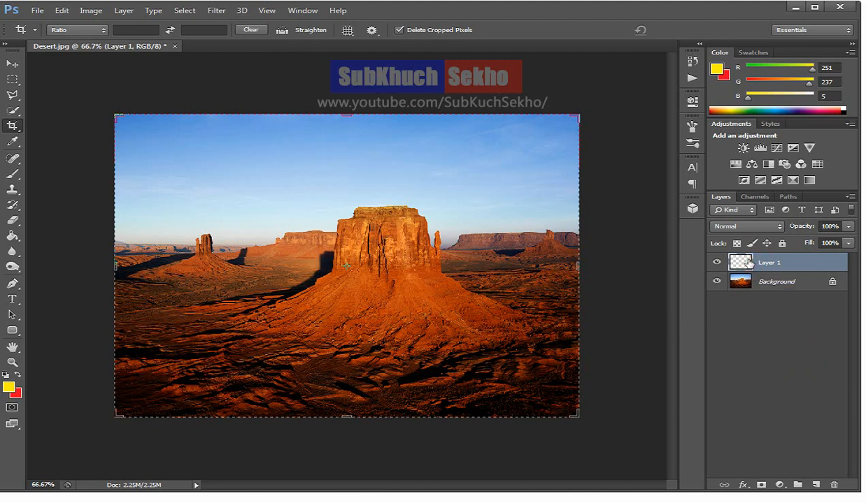
Step: Brush a round yellow sun onto Layer 1 in the upper-left sky of the picture
click(12, 174)
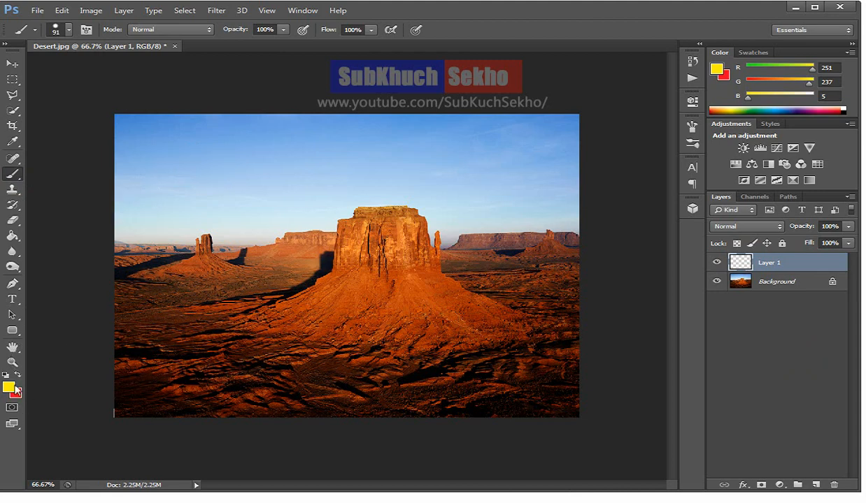
click(167, 158)
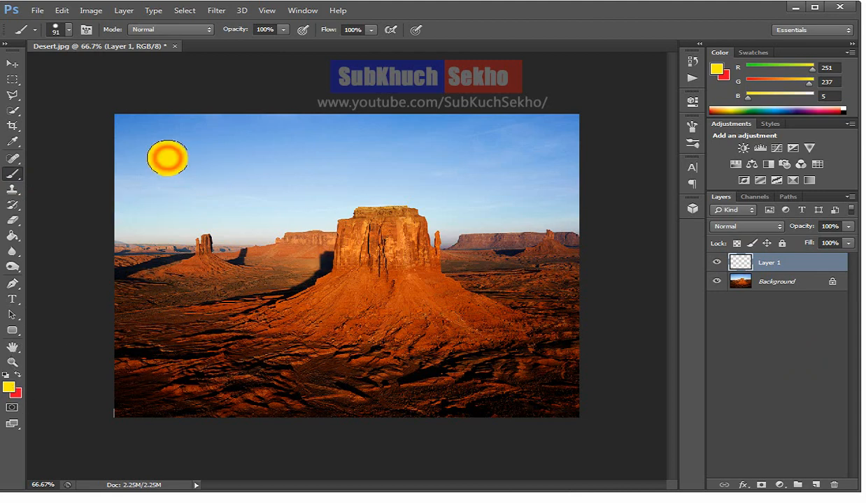
mouse_move(177, 170)
mouse_down()
mouse_move(180, 145)
mouse_move(168, 145)
mouse_move(156, 166)
mouse_move(165, 180)
mouse_move(184, 182)
mouse_move(178, 150)
mouse_up()
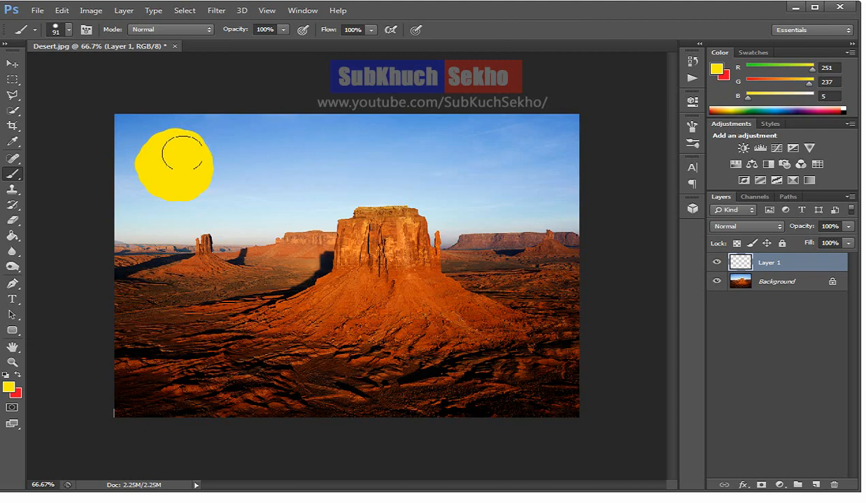
Step: Set the foreground colour to orange with hue 44° and paint over and beyond the yellow sun on Layer 1
click(10, 386)
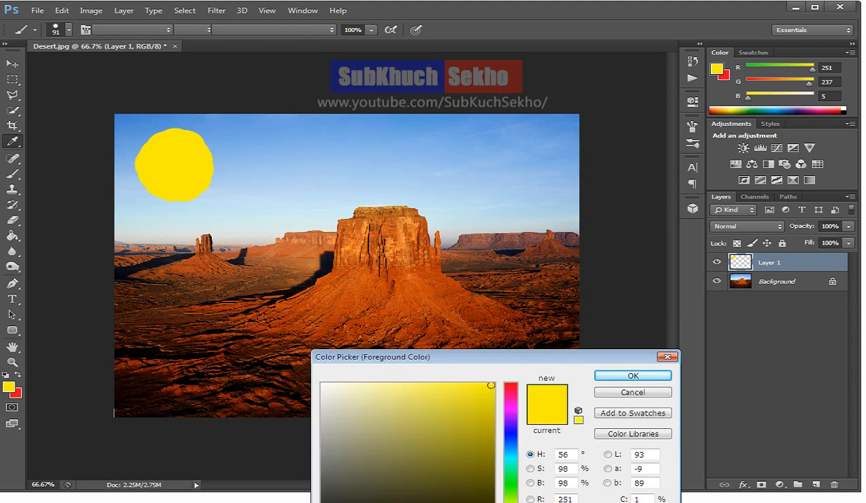
click(511, 502)
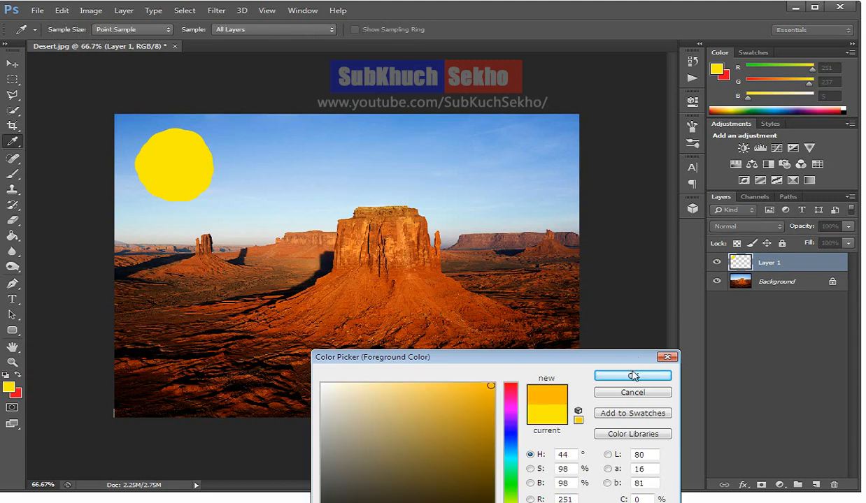
key(b)
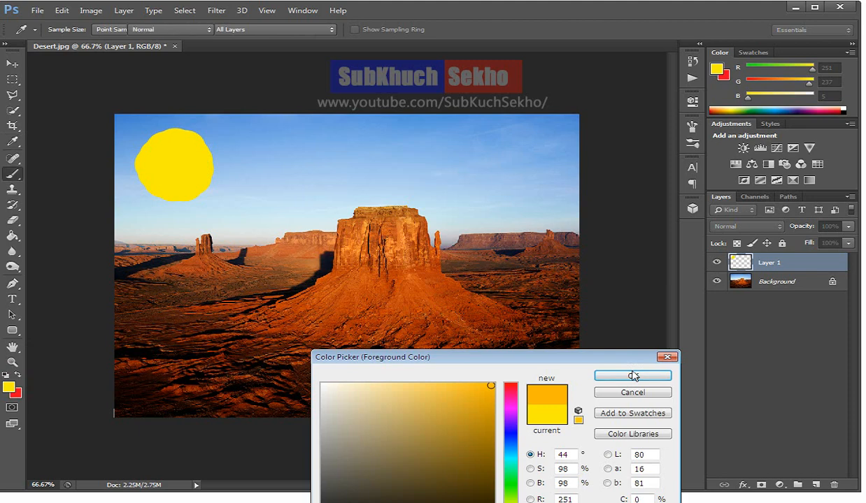
click(632, 376)
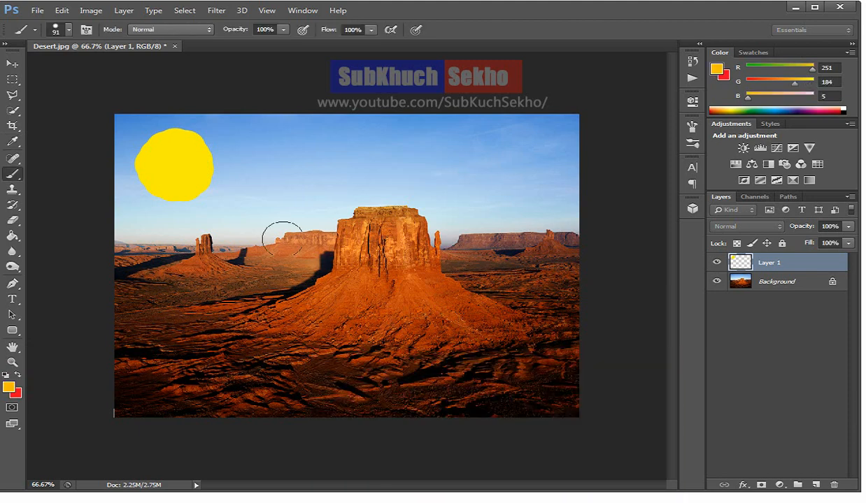
mouse_move(183, 151)
mouse_down()
mouse_move(206, 188)
mouse_move(149, 183)
mouse_move(145, 159)
mouse_move(155, 149)
mouse_move(203, 142)
mouse_move(217, 157)
mouse_move(202, 186)
mouse_move(168, 165)
mouse_move(198, 150)
mouse_move(213, 189)
mouse_move(179, 193)
mouse_move(154, 173)
mouse_move(169, 139)
mouse_move(200, 136)
mouse_move(207, 150)
mouse_move(198, 189)
mouse_move(180, 197)
mouse_move(150, 166)
mouse_up()
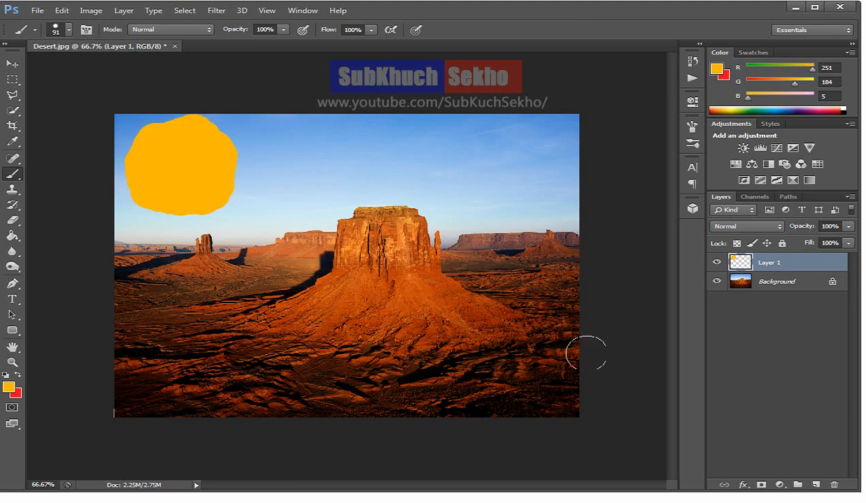
Step: Move the orange shape on Layer 1 to the bottom of the picture and back up over the horizon beside the butte
click(743, 286)
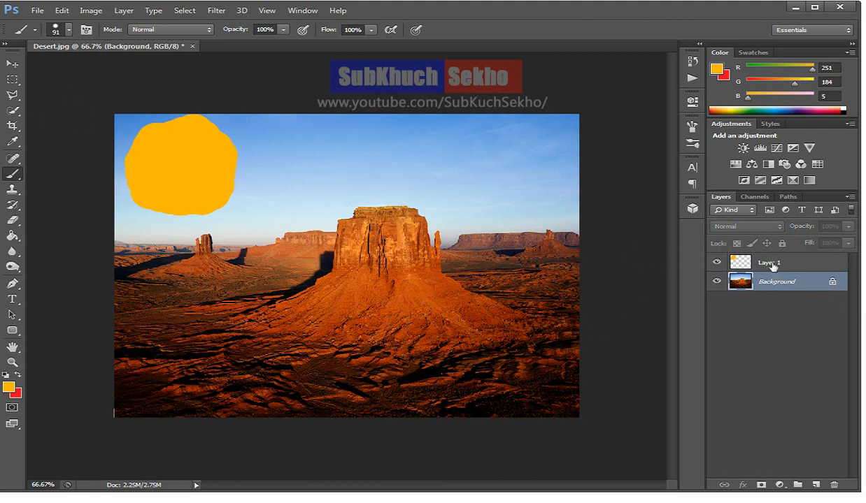
click(726, 259)
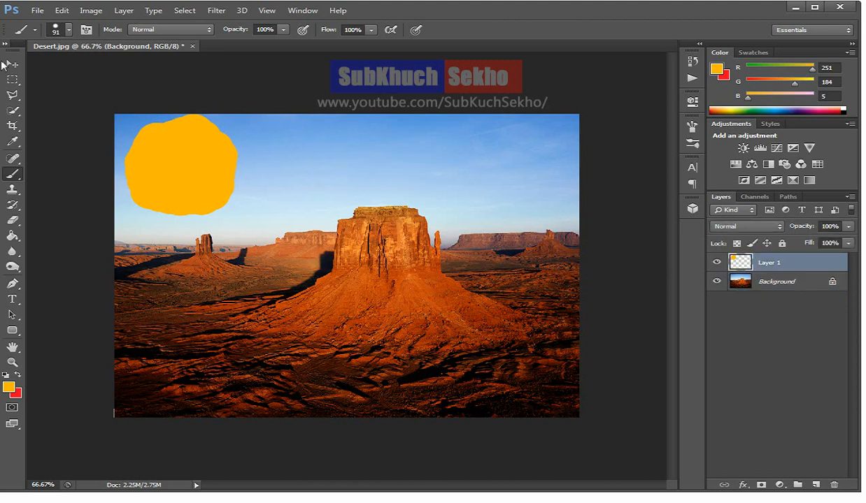
click(8, 64)
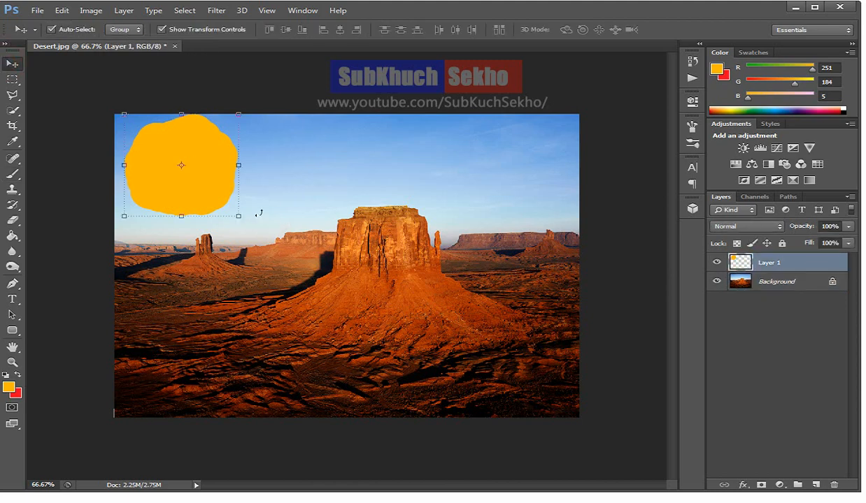
drag(220, 171, 184, 236)
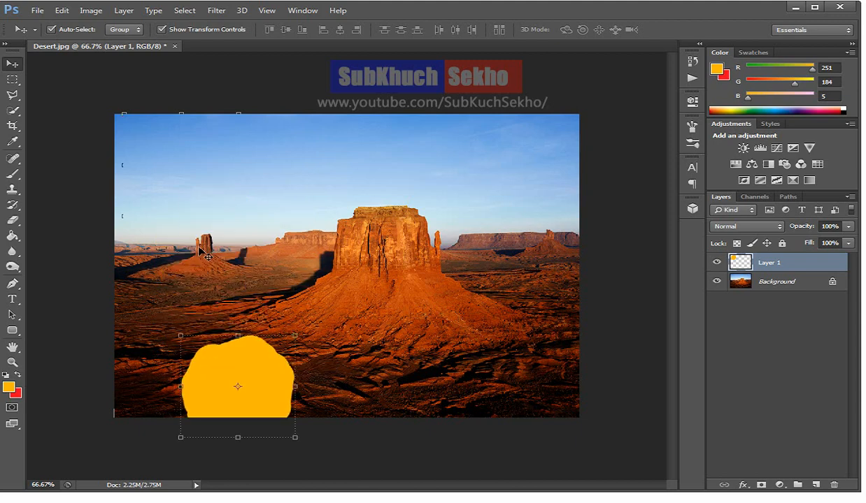
drag(262, 350, 236, 233)
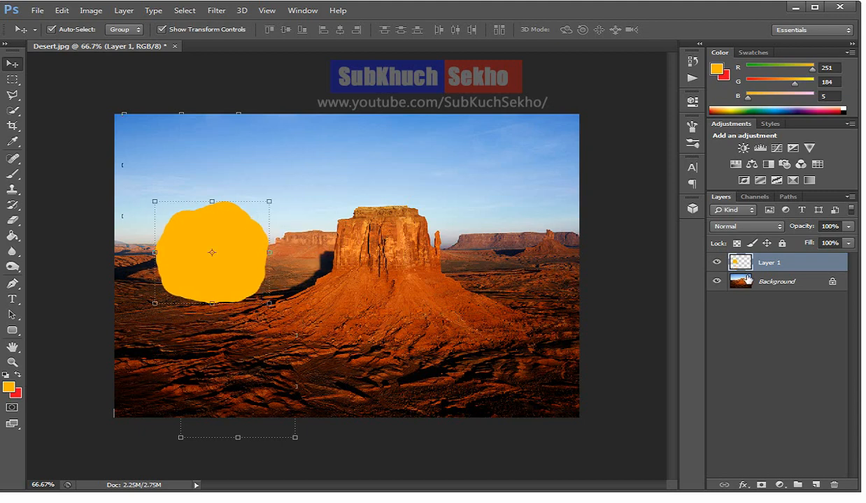
Step: Delete Layer 1 with the orange shape from the desert image
drag(749, 259, 808, 467)
right_click(773, 265)
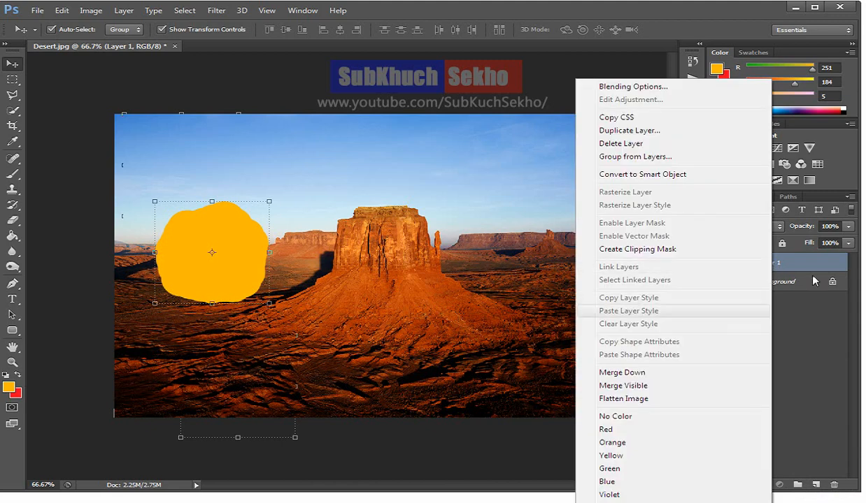
right_click(813, 264)
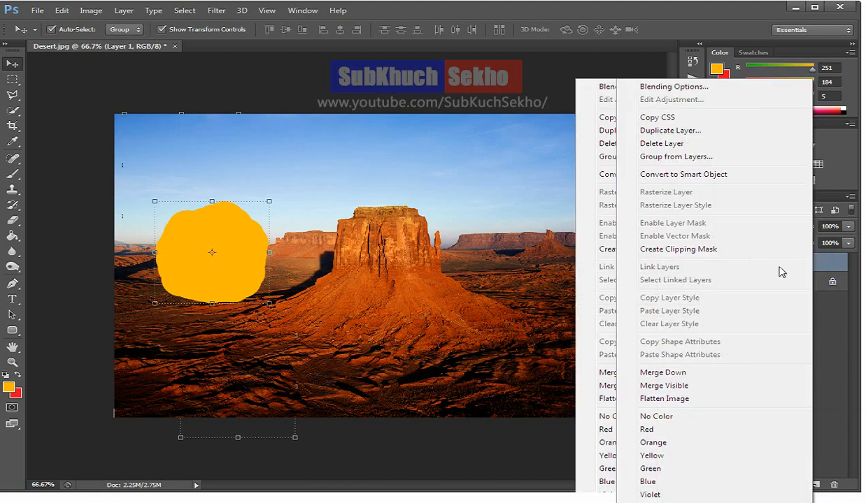
click(823, 266)
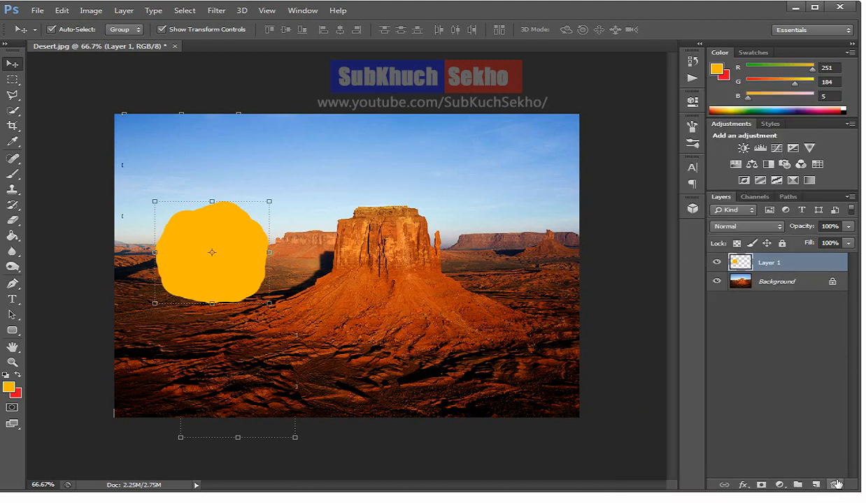
click(836, 483)
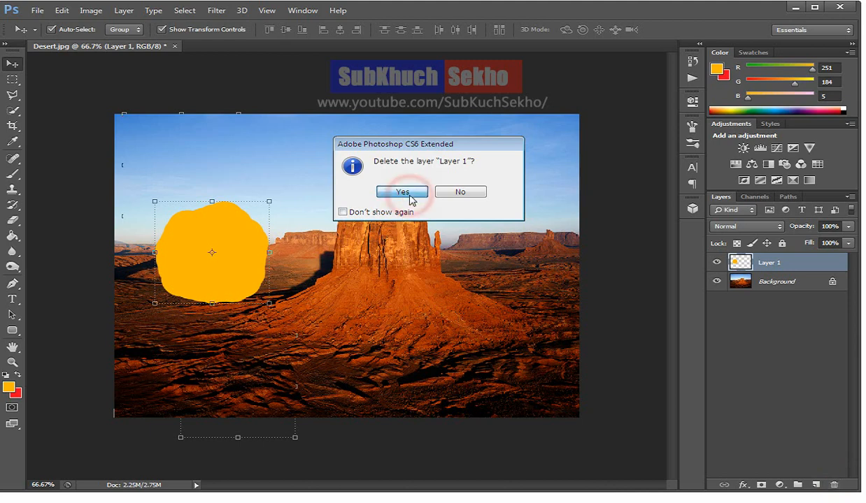
click(409, 195)
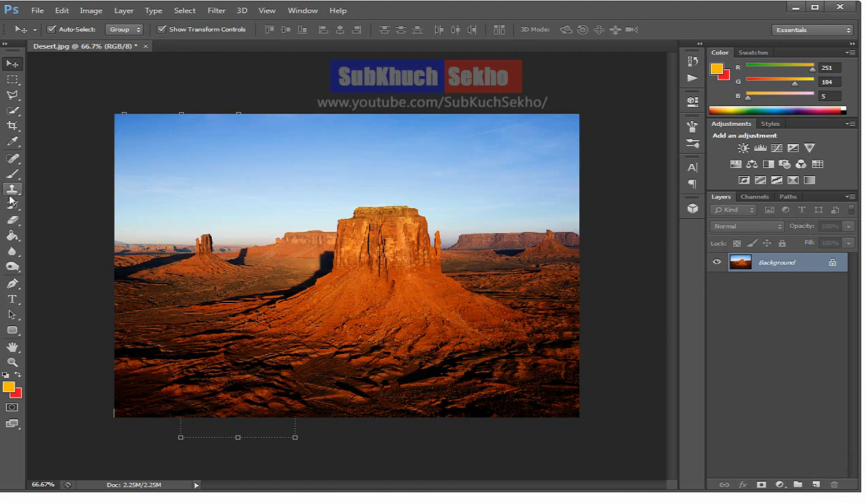
Step: Brush a large orange shape directly onto the Background layer in the sky beside the butte
click(12, 174)
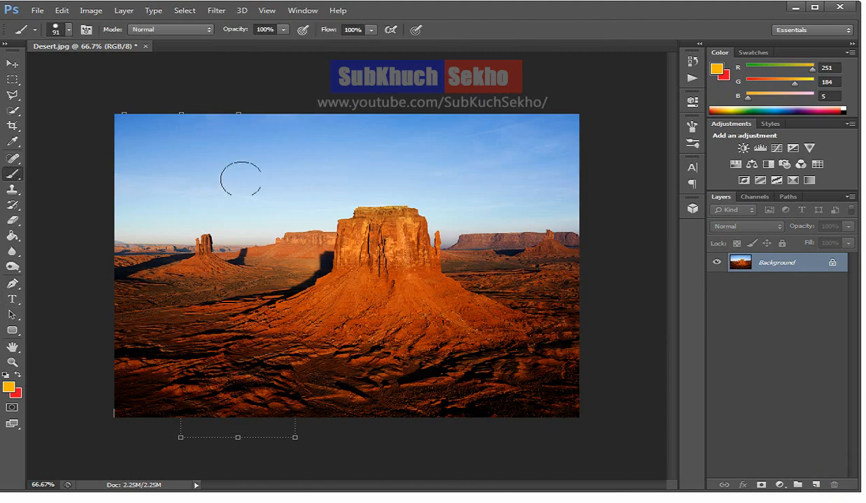
drag(211, 149, 193, 155)
mouse_move(156, 190)
mouse_down()
mouse_move(158, 229)
mouse_move(190, 238)
mouse_move(227, 230)
mouse_move(237, 195)
mouse_move(224, 170)
mouse_move(201, 173)
mouse_move(194, 203)
mouse_move(209, 210)
mouse_move(185, 195)
mouse_up()
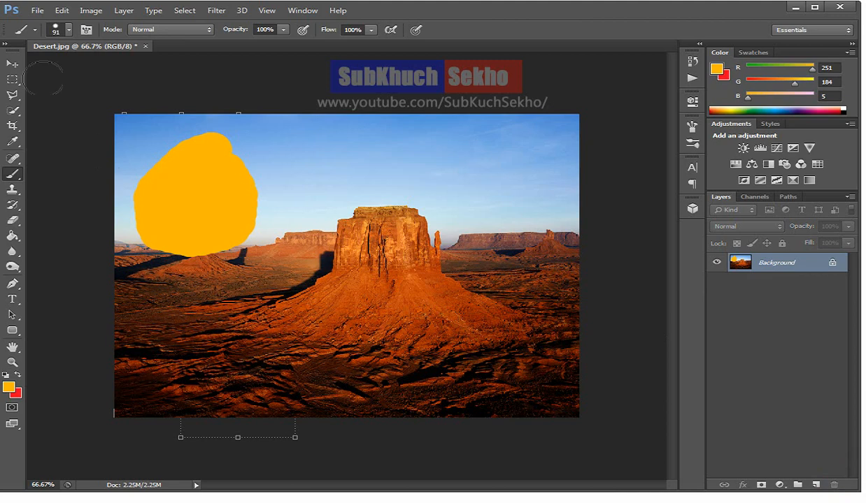
Step: Try to move the orange shape painted on the locked Background layer down over the desert, attempting it twice
click(13, 63)
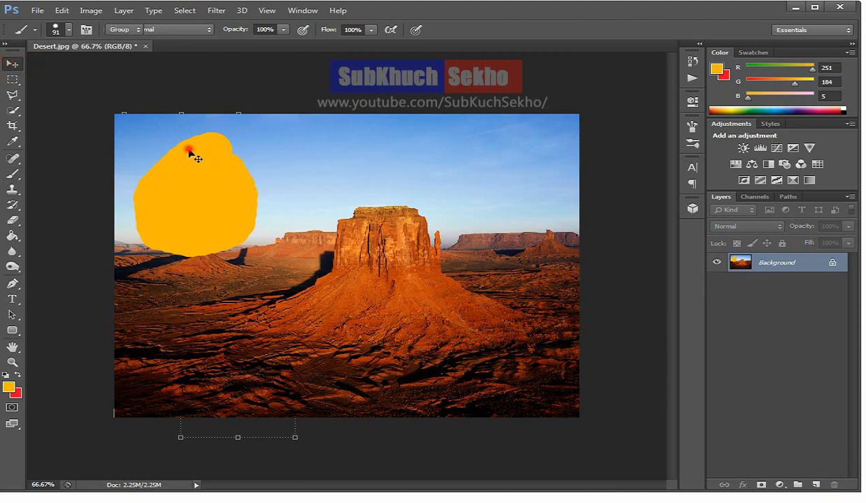
drag(193, 151, 276, 299)
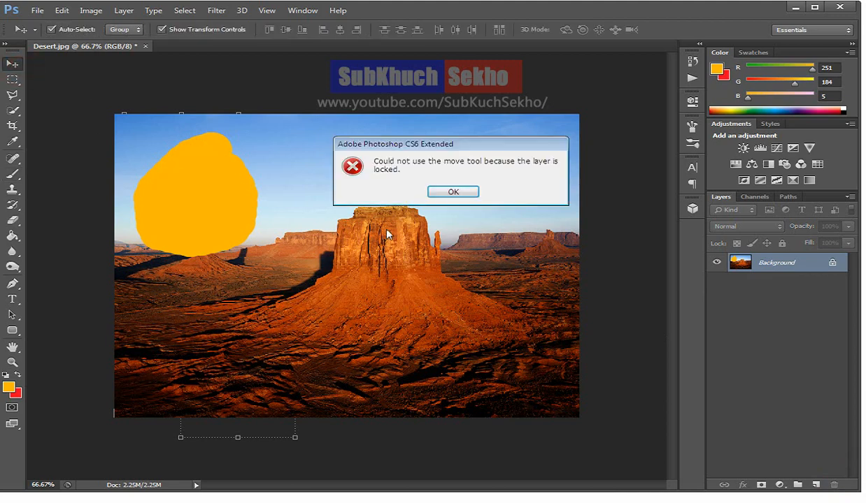
click(452, 193)
drag(190, 232, 226, 345)
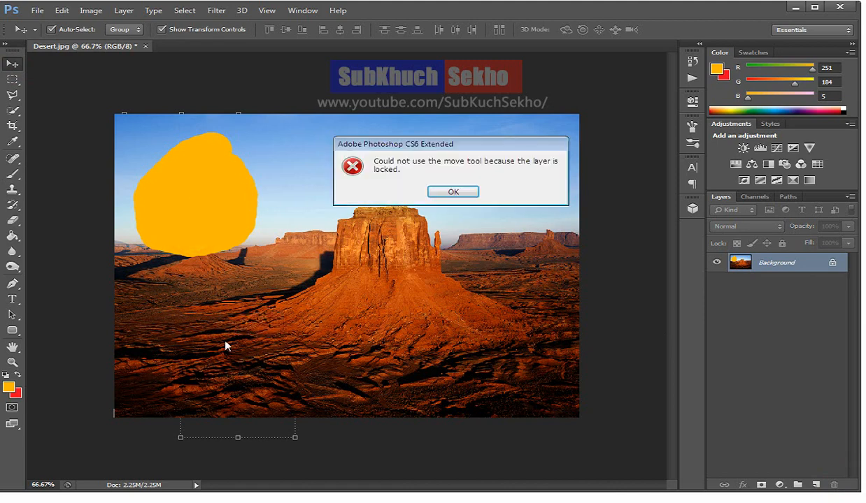
click(455, 193)
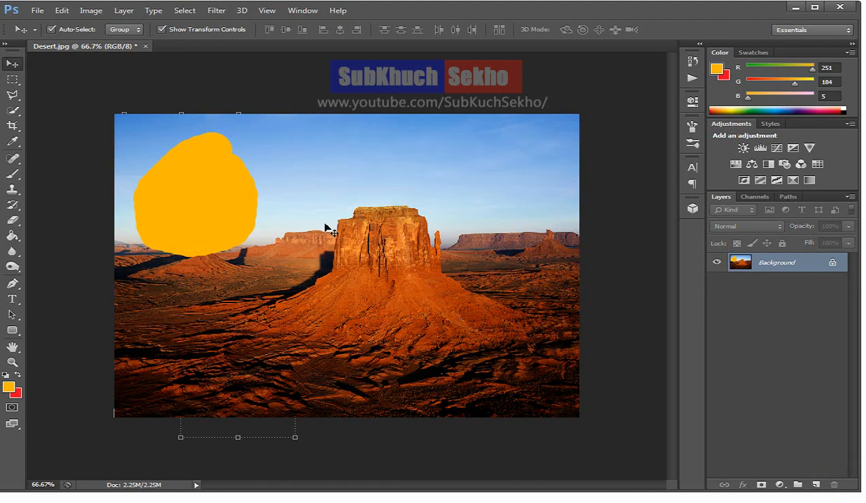
Step: Add a new empty layer above the desert image and delete the Background layer
click(816, 485)
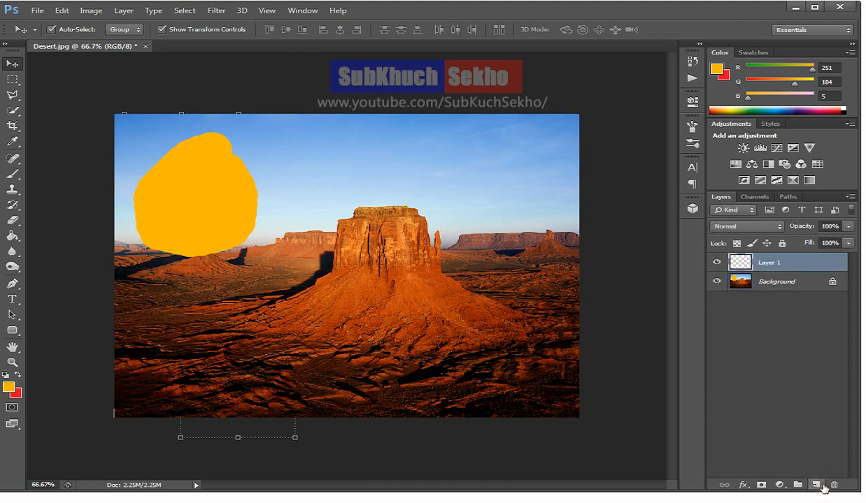
click(755, 282)
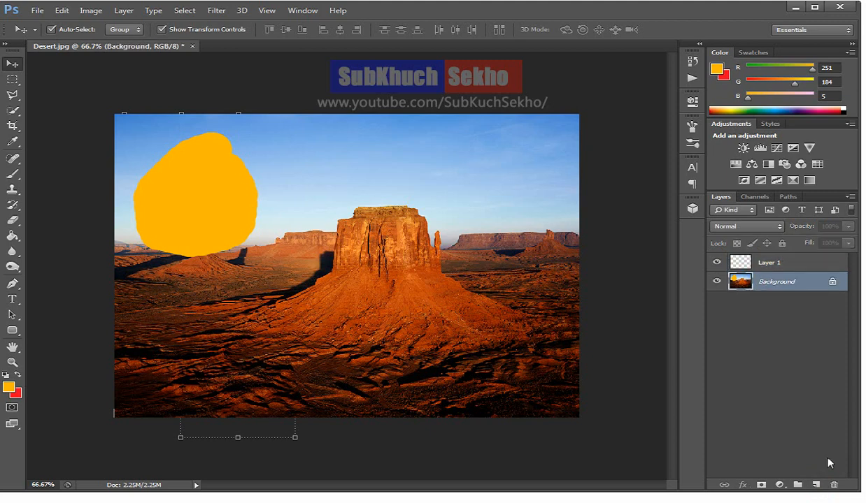
click(833, 484)
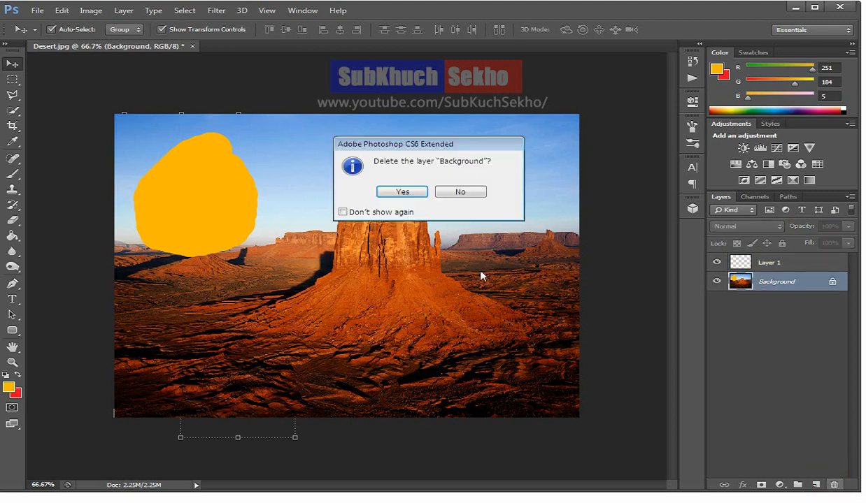
click(401, 193)
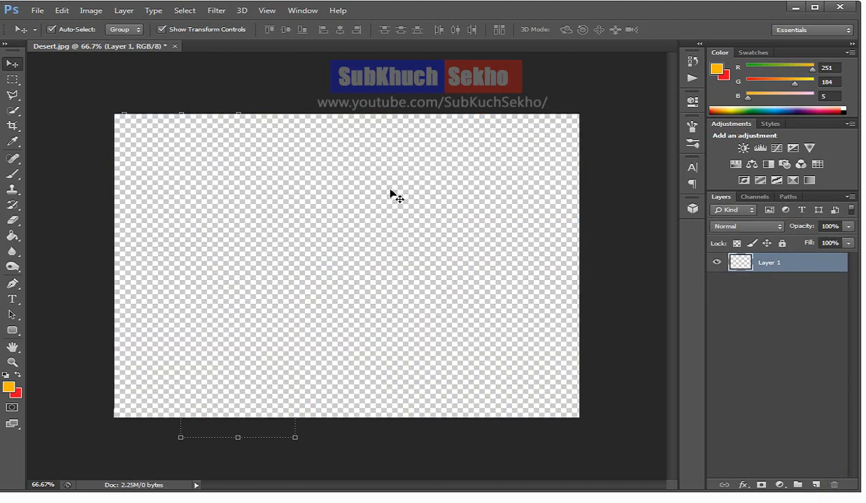
Step: Assign the Red colour label to Layer 1
click(743, 485)
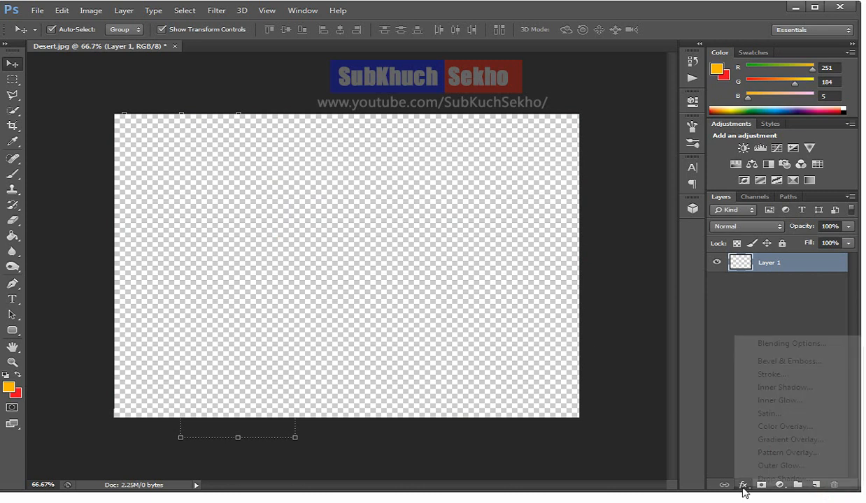
click(743, 486)
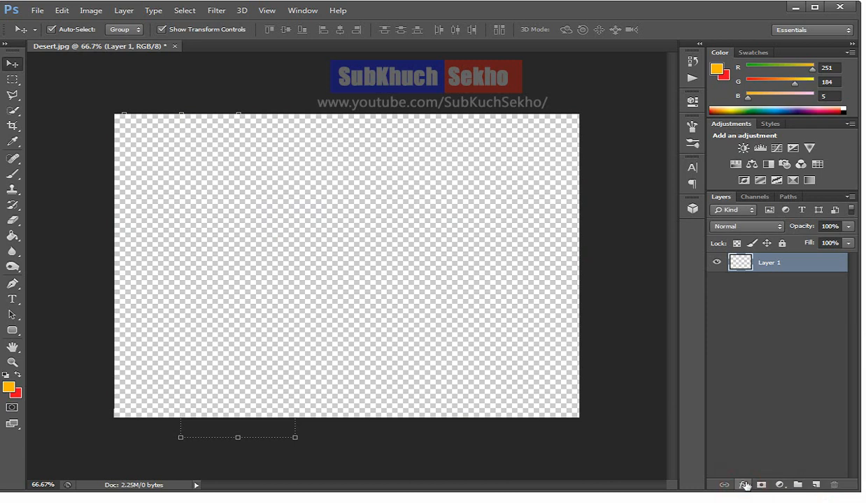
right_click(727, 260)
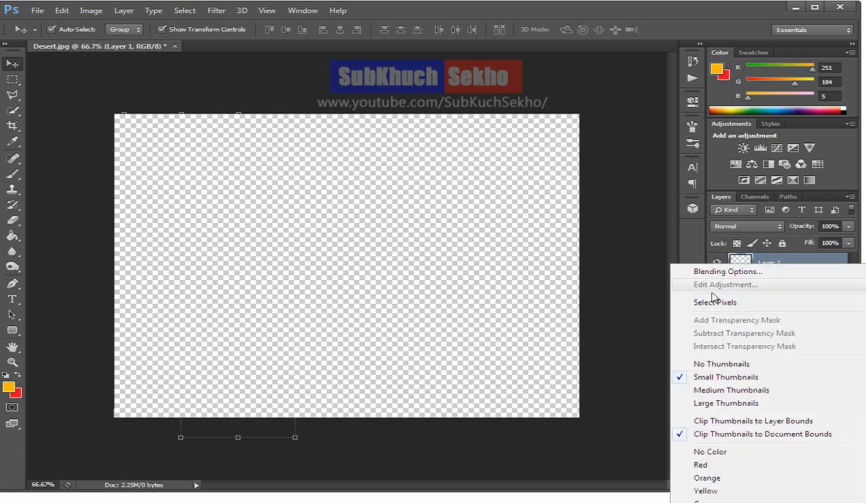
click(700, 466)
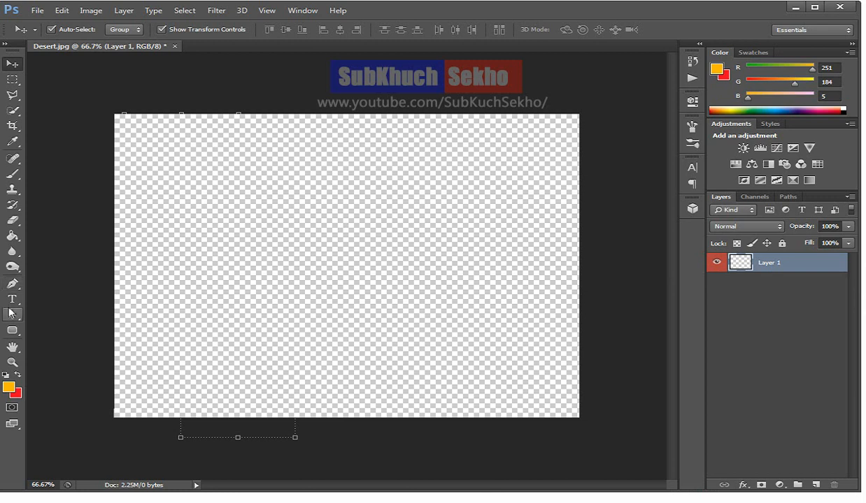
Step: Brush a diagonal orange stroke on Layer 1, swap to the red colour and paint a large red shape over it
click(14, 174)
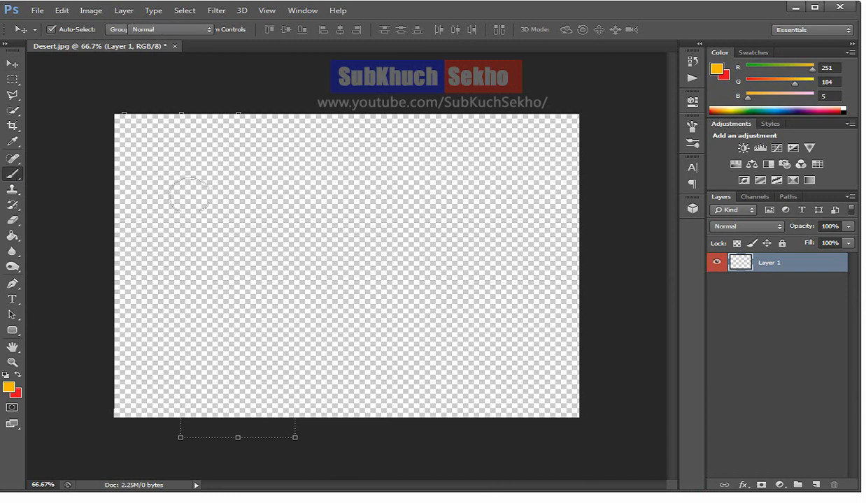
drag(170, 176, 242, 286)
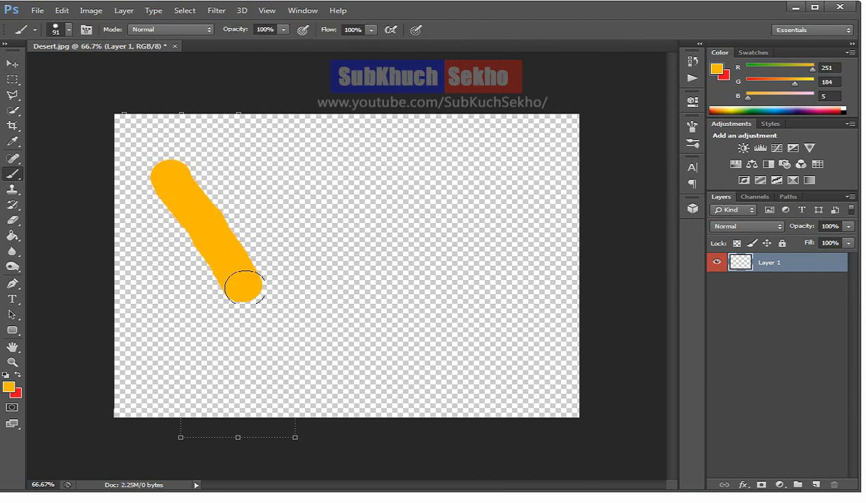
click(18, 376)
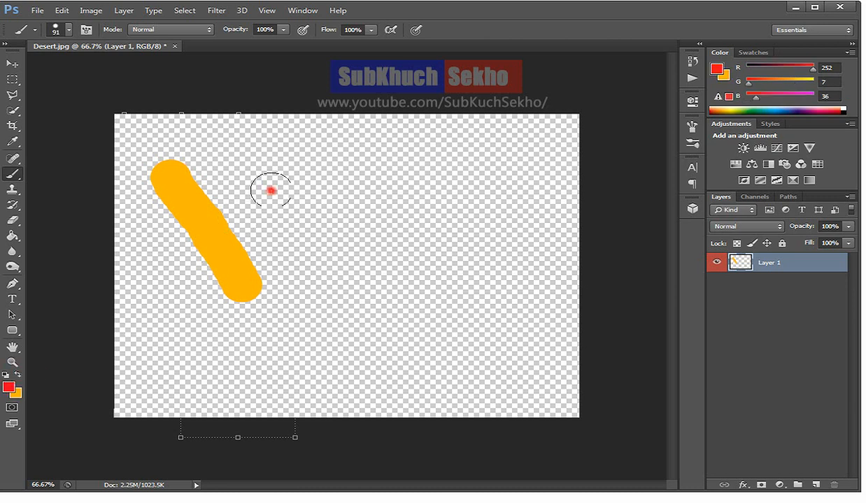
drag(271, 189, 224, 257)
mouse_move(204, 292)
mouse_down()
mouse_move(192, 297)
mouse_move(325, 280)
mouse_move(278, 252)
mouse_move(274, 271)
mouse_move(301, 203)
mouse_move(258, 231)
mouse_move(289, 188)
mouse_move(200, 248)
mouse_move(200, 208)
mouse_move(160, 166)
mouse_move(202, 201)
mouse_up()
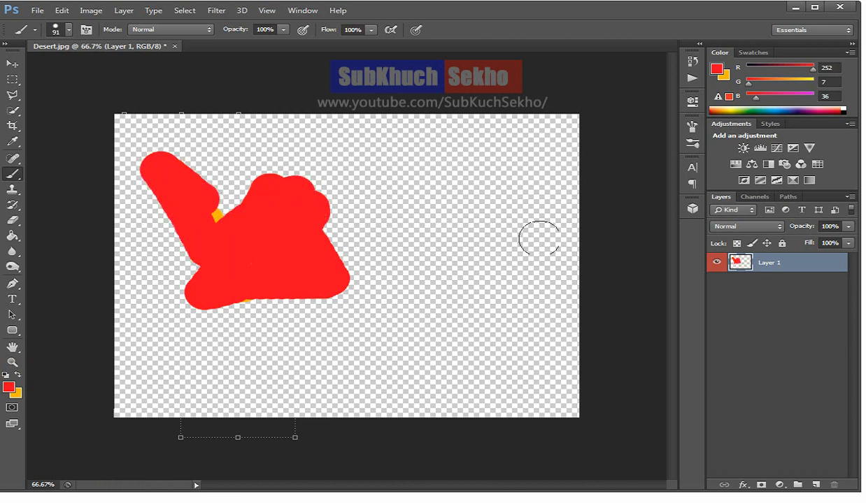
Step: Toggle the visibility of Layer 1 off and back on
click(724, 265)
click(716, 263)
click(716, 264)
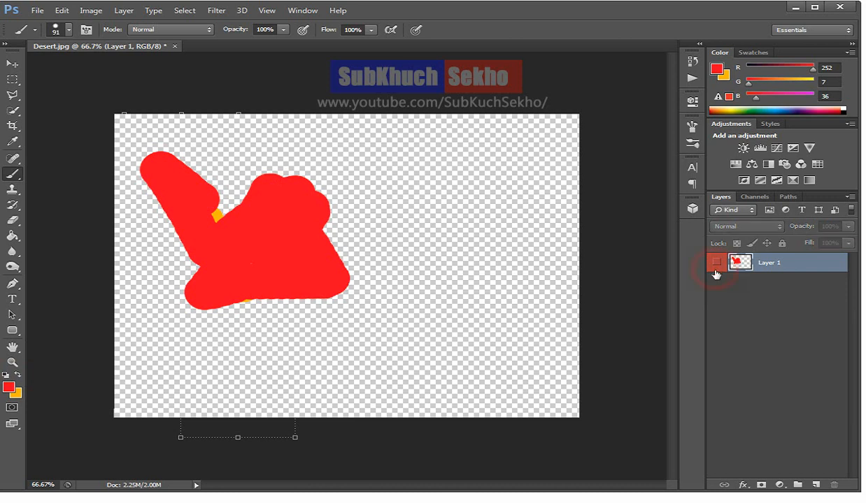
click(716, 270)
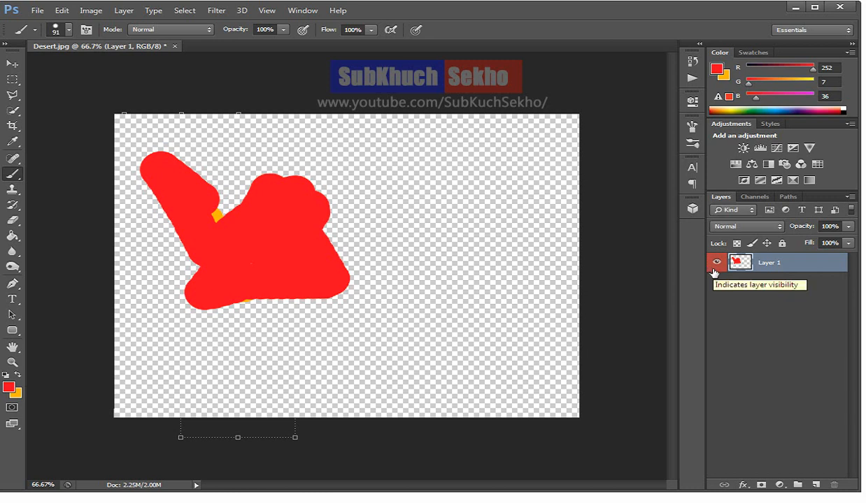
Step: Add another empty layer above Layer 1 and delete Layer 1 with the red shape
click(14, 63)
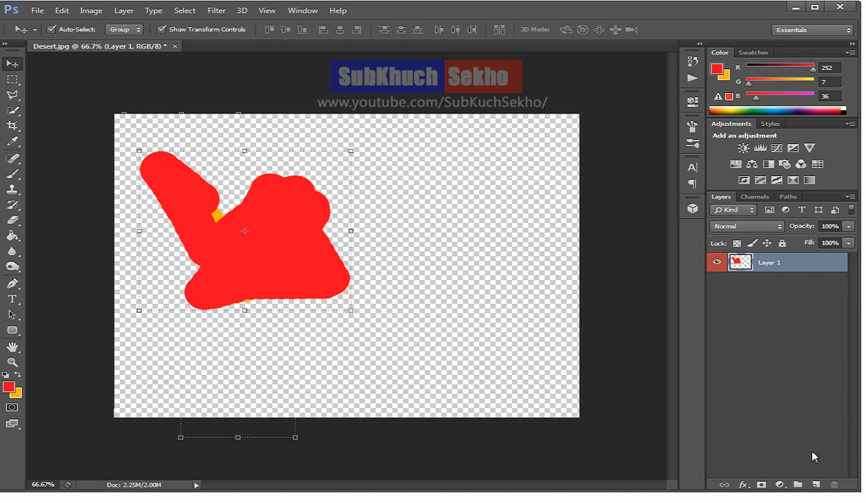
click(815, 485)
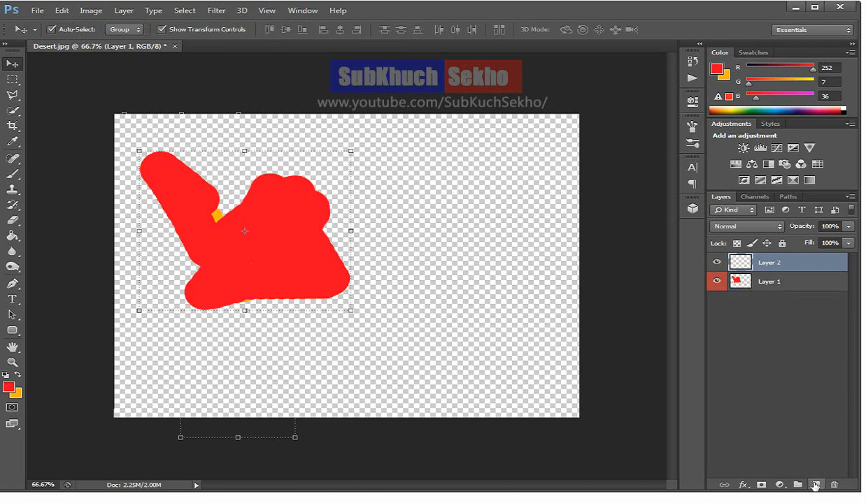
click(747, 284)
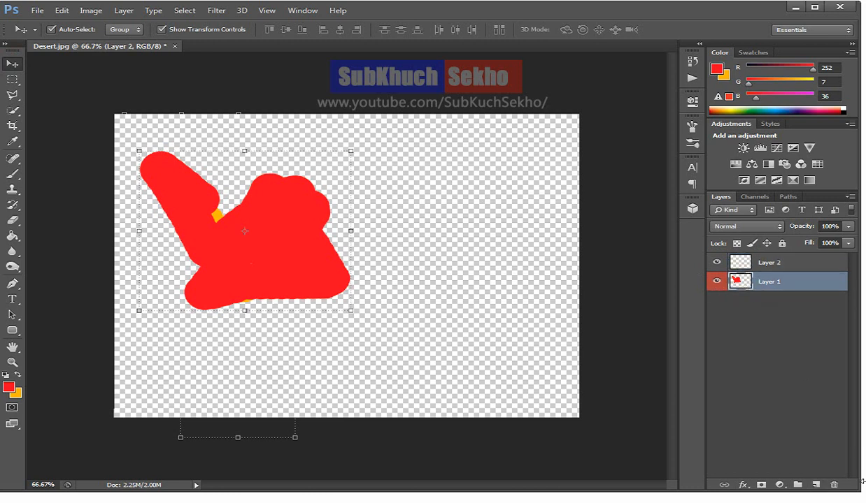
click(835, 485)
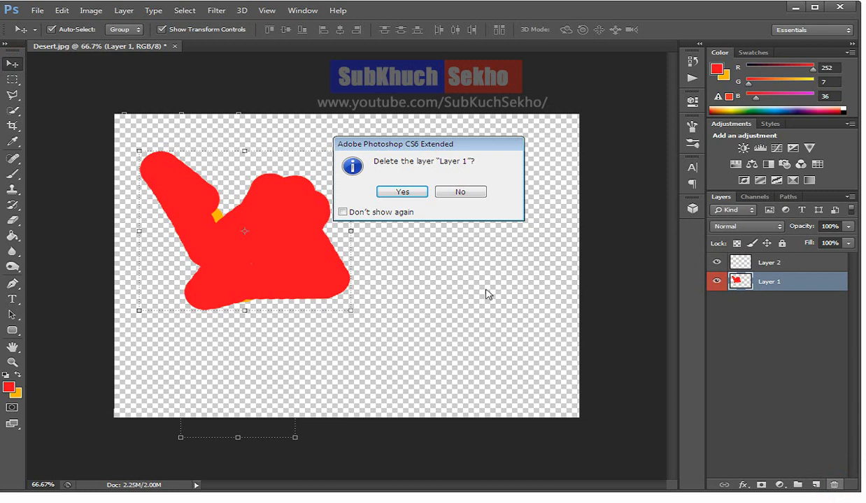
click(395, 191)
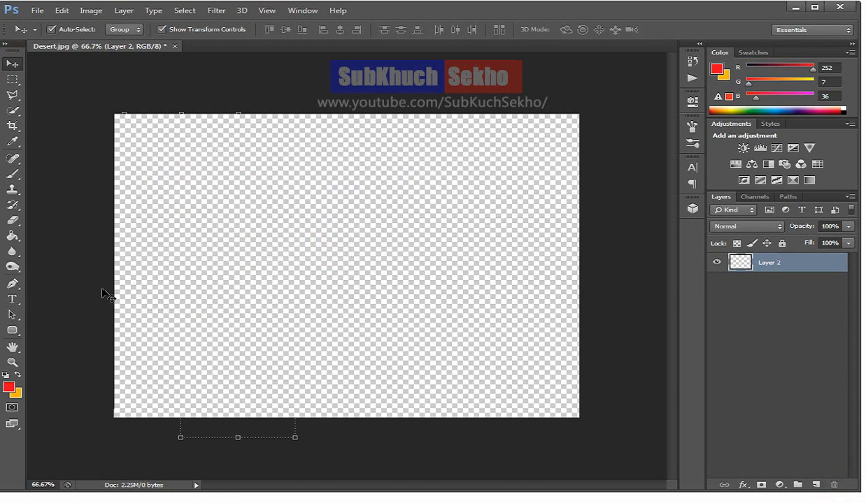
Step: Fill the whole of Layer 2 with the red foreground colour using the Paint Bucket tool
click(13, 238)
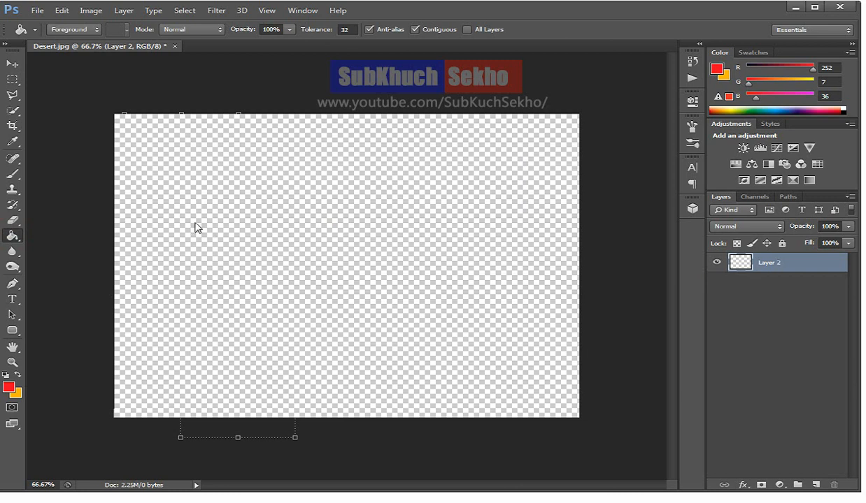
click(196, 225)
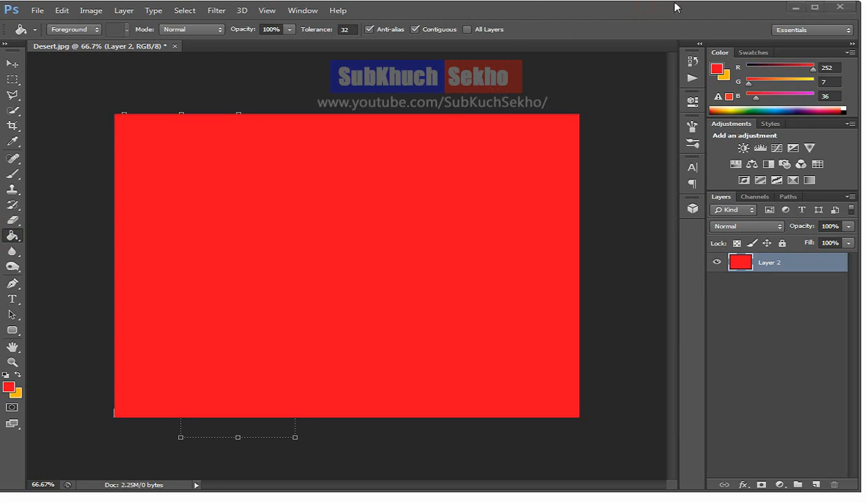
Step: Quit the program without saving the changes to Desert.jpg
drag(667, 20, 635, 50)
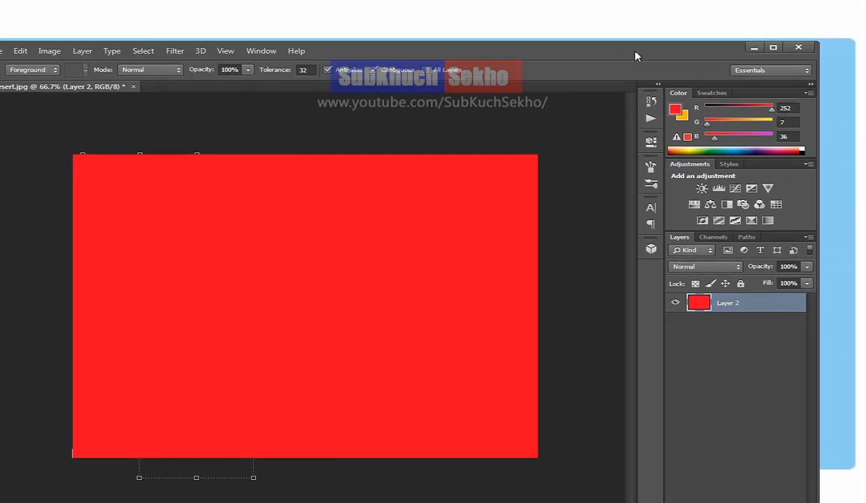
click(797, 47)
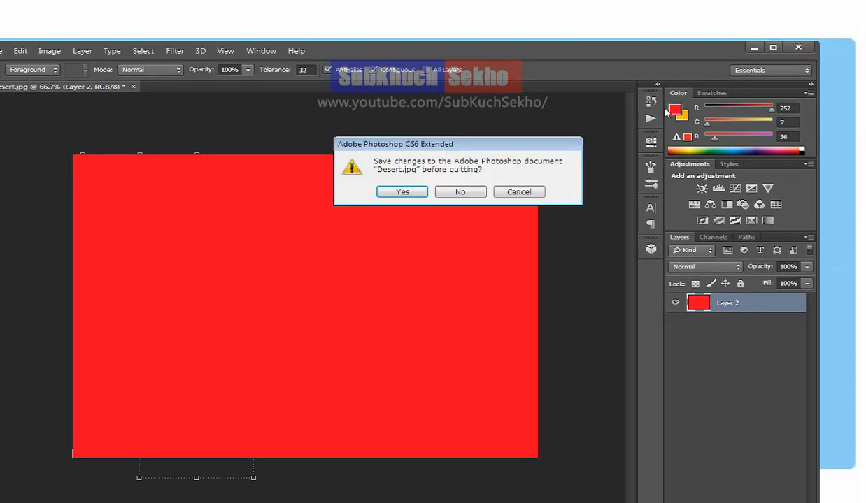
click(454, 193)
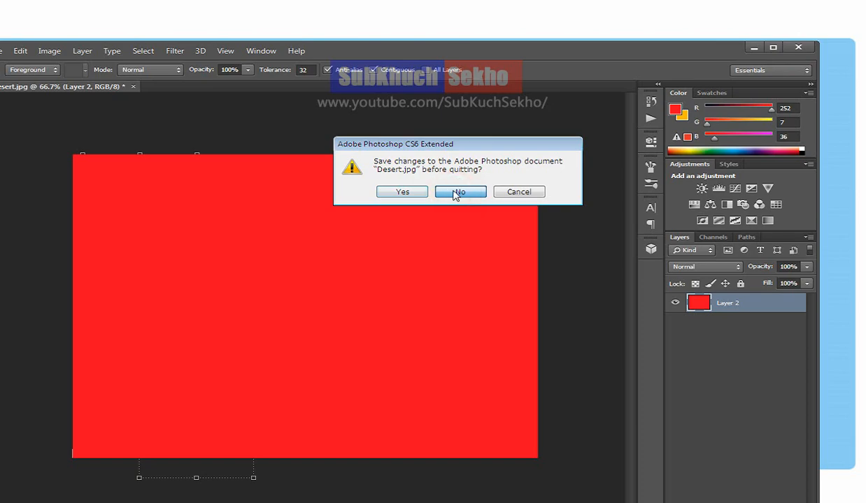